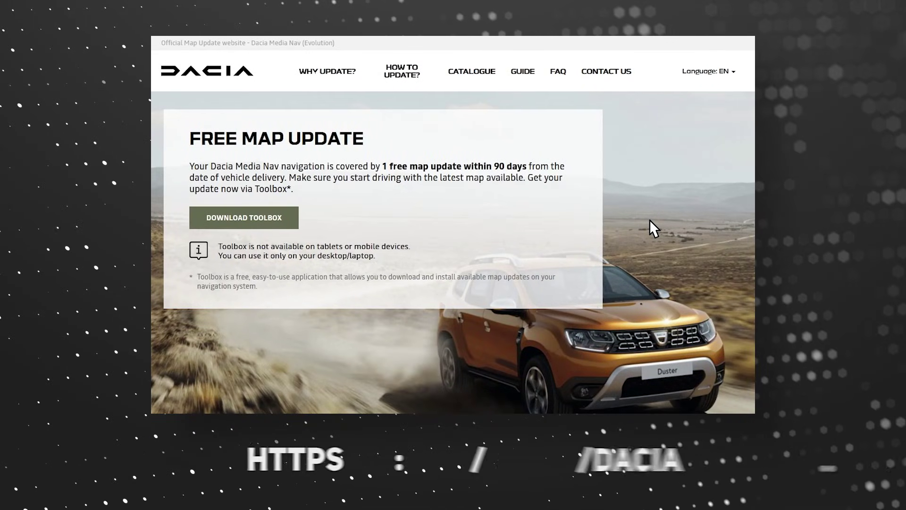
# Step: Open the update instructions and download the DaciaMediaNavEvolutionToolbox-inst.exe installer
pyautogui.click(403, 73)
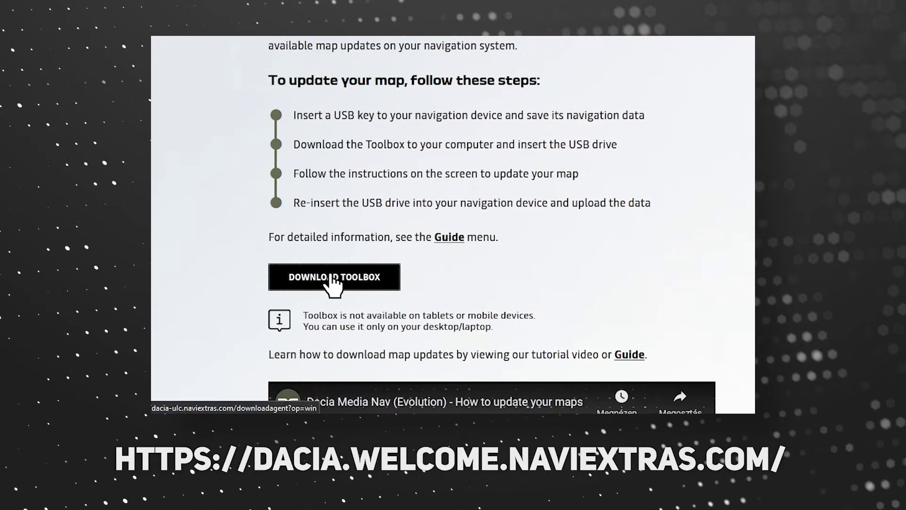
pyautogui.click(330, 281)
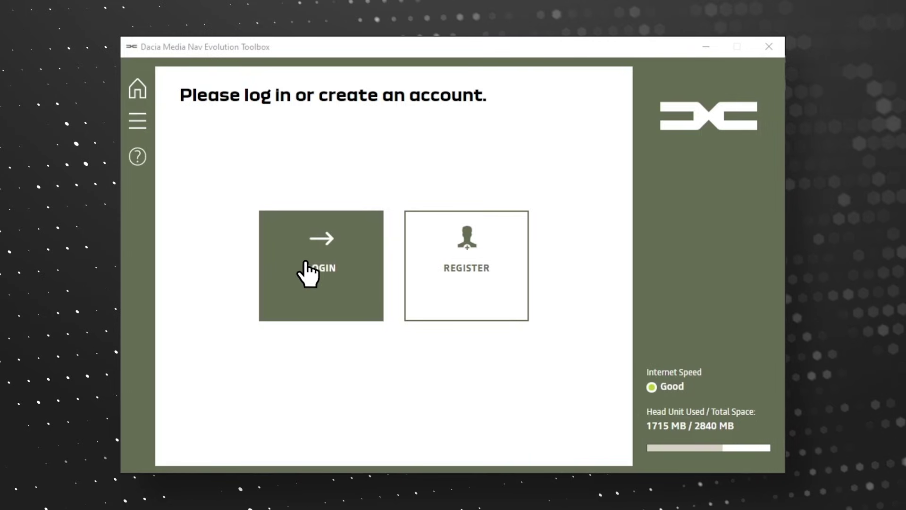
# Step: Choose to register a new Toolbox account instead of logging in
pyautogui.click(510, 255)
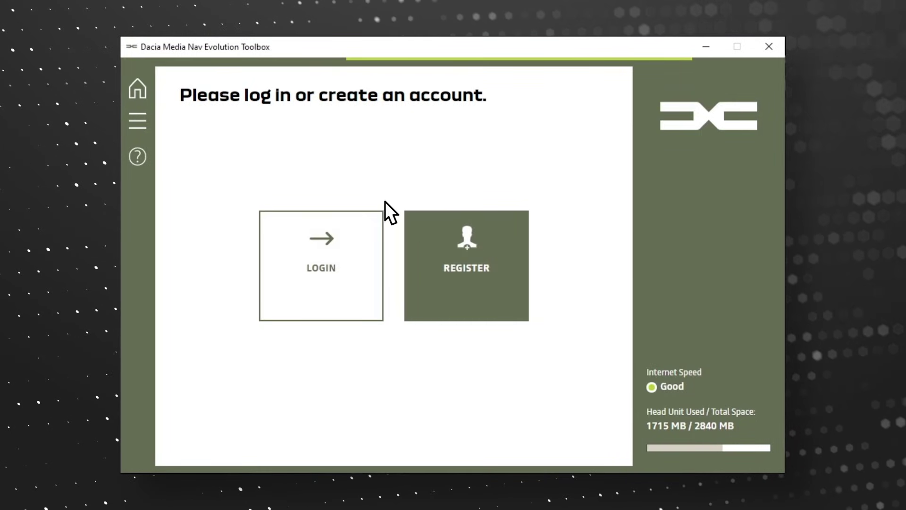
# Step: Enter the user's first and last name, select France as country, and fill in the e-mail address
pyautogui.write('Jane')
pyautogui.press('Tab')
pyautogui.write('Doe')
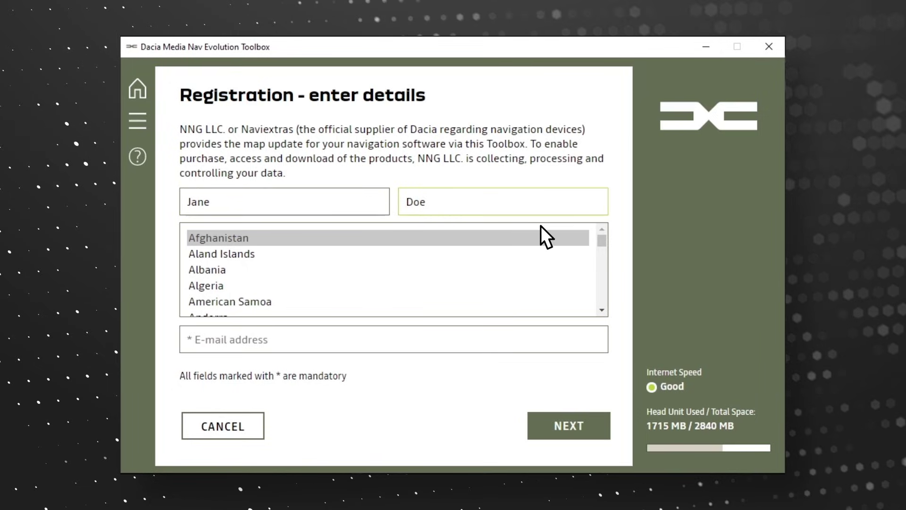
pyautogui.moveTo(602, 240); pyautogui.dragTo(585, 256)
pyautogui.click(461, 270)
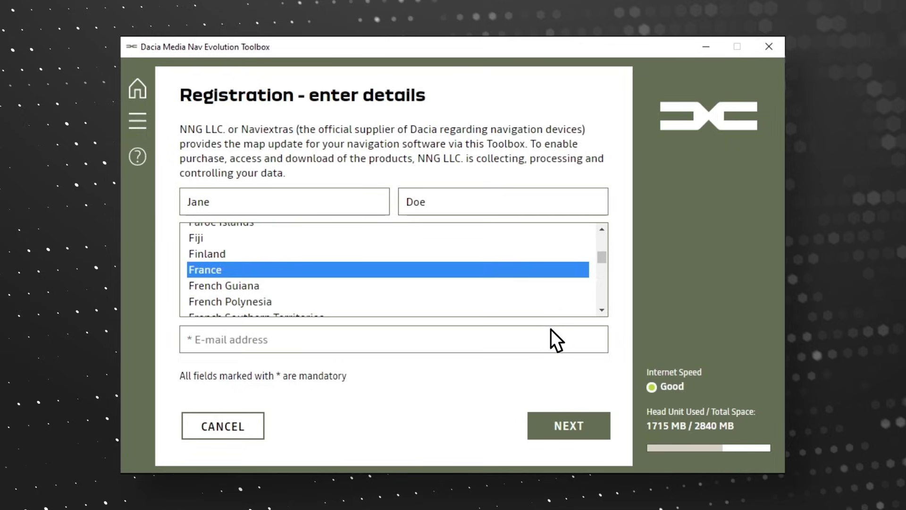
pyautogui.click(564, 338)
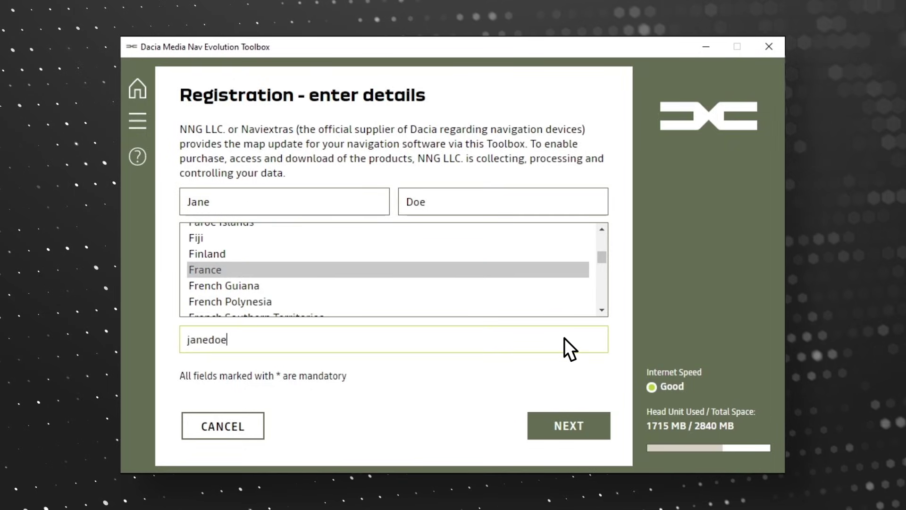
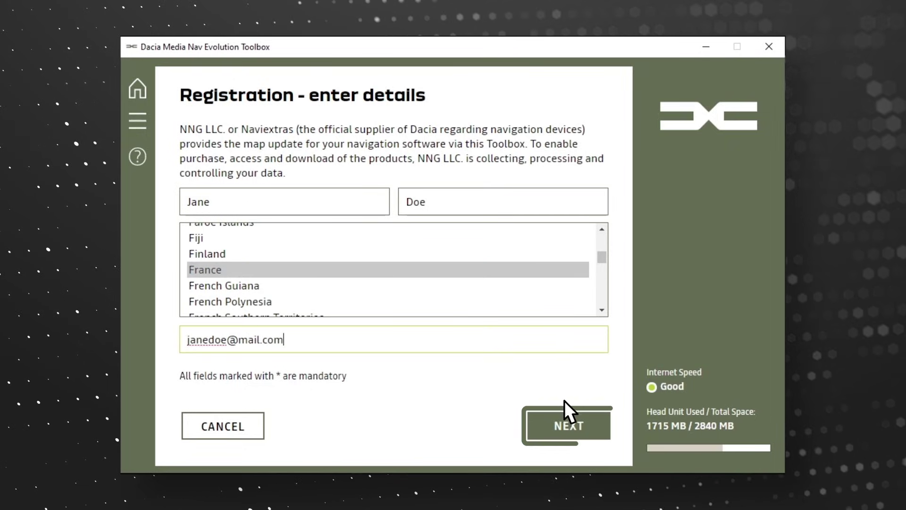
# Step: Submit the registration, subscribe to update notifications, and continue as a private user
pyautogui.click(564, 423)
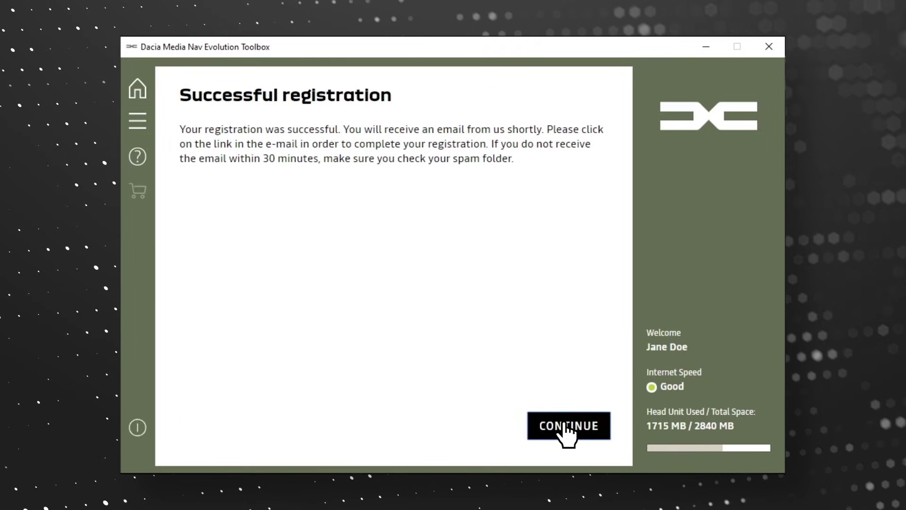
pyautogui.click(565, 423)
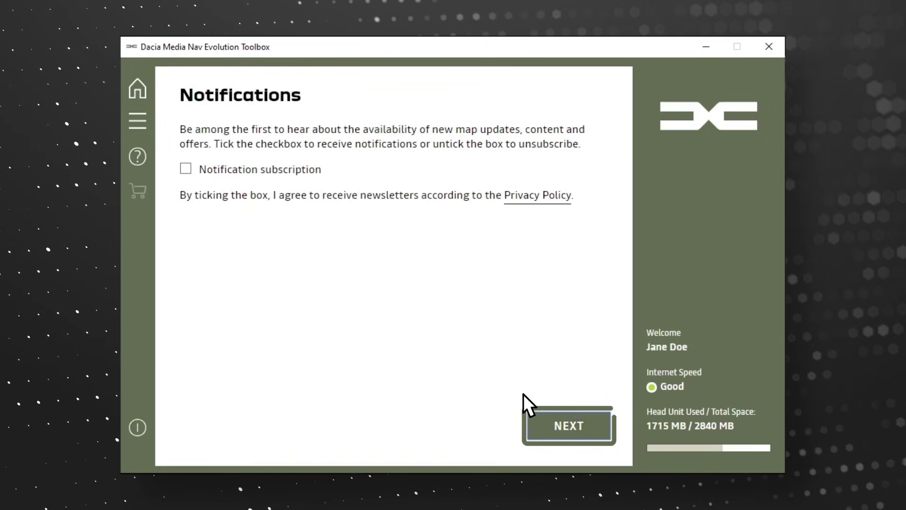
pyautogui.click(185, 169)
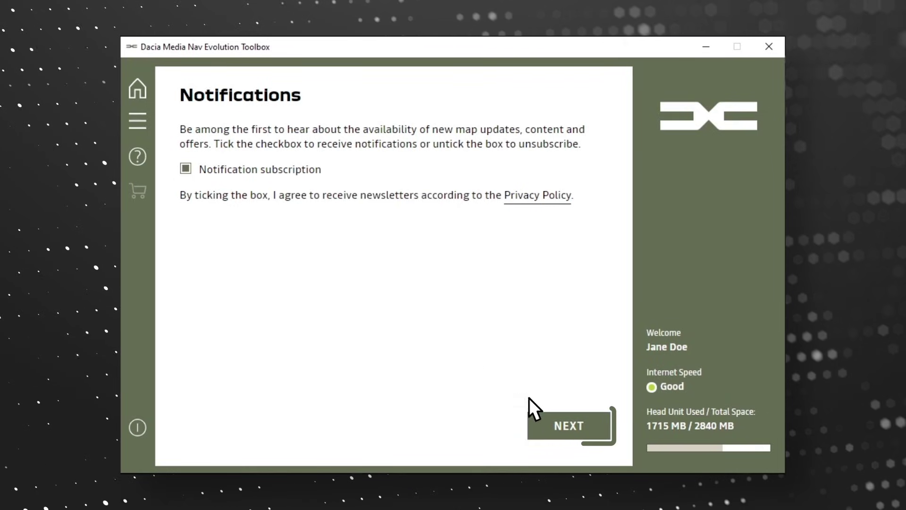
pyautogui.click(566, 425)
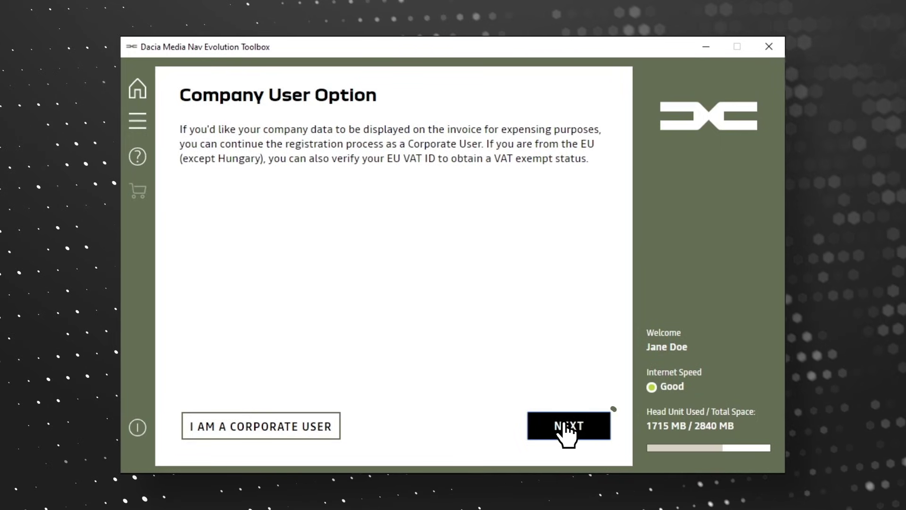
pyautogui.click(565, 424)
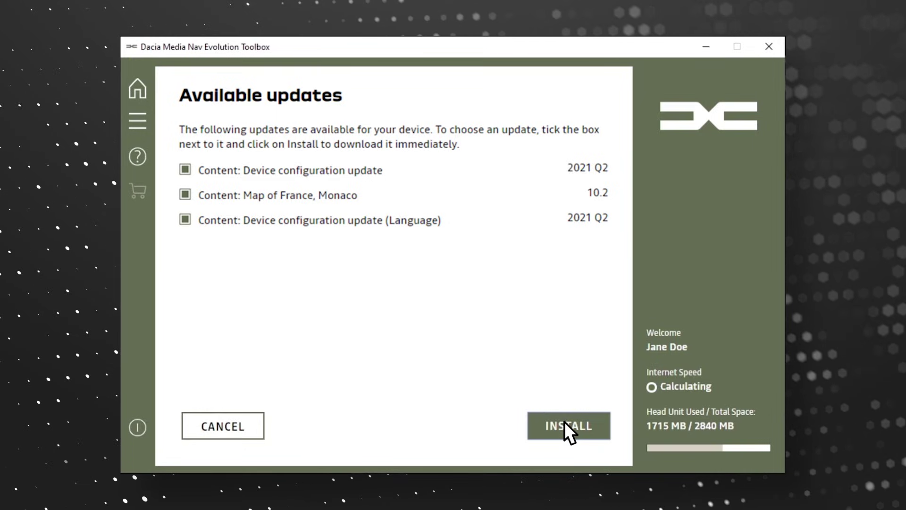
# Step: Install the device configuration, France–Monaco map 10.2 and language updates to USB, then return Home
pyautogui.click(565, 424)
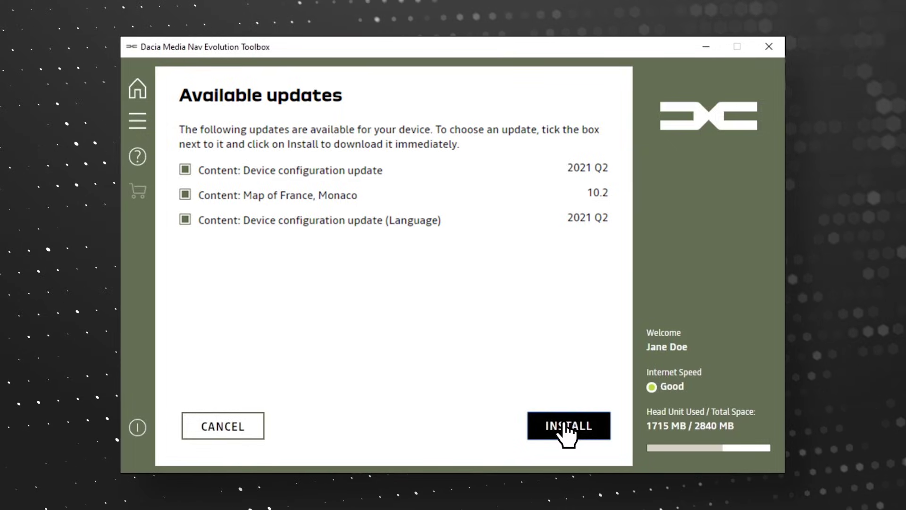
pyautogui.click(565, 425)
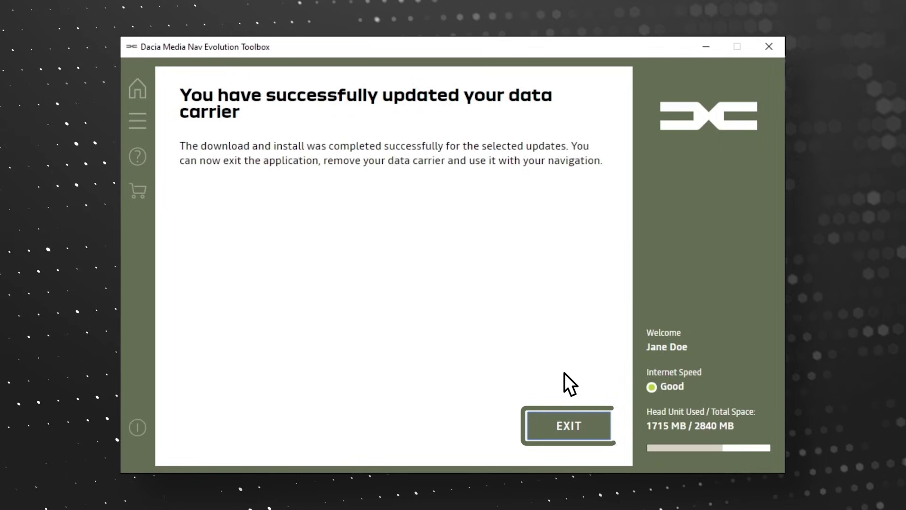
pyautogui.click(568, 427)
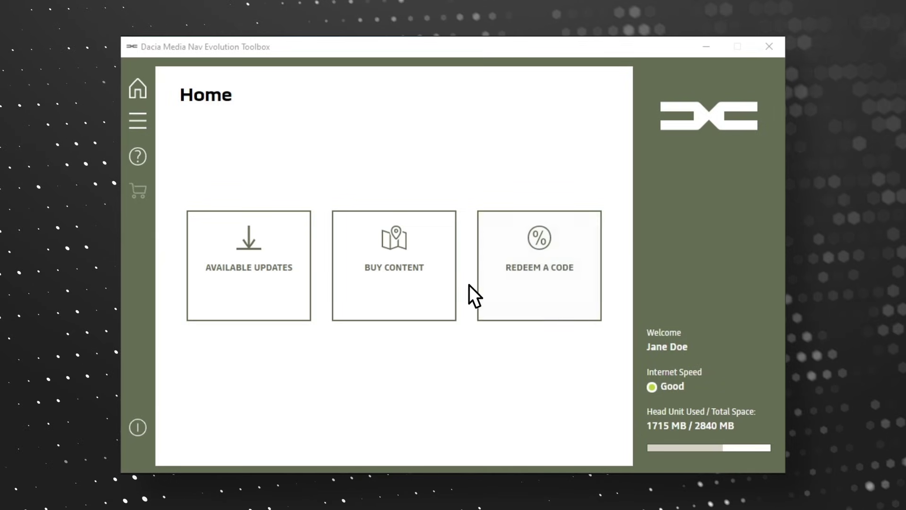
# Step: Search content for 'Fran' and pick the 89.00 EUR France, Monaco map with three years of updates
pyautogui.click(394, 285)
pyautogui.click(259, 141)
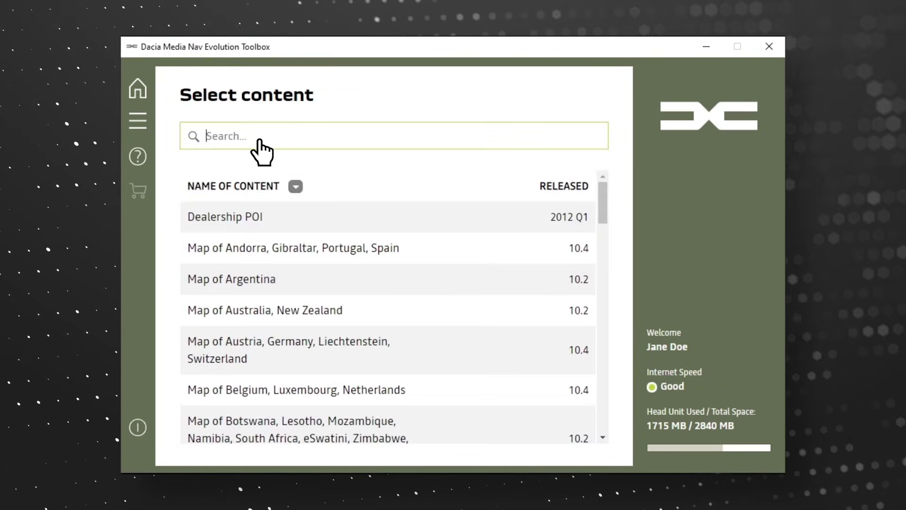
pyautogui.write('France')
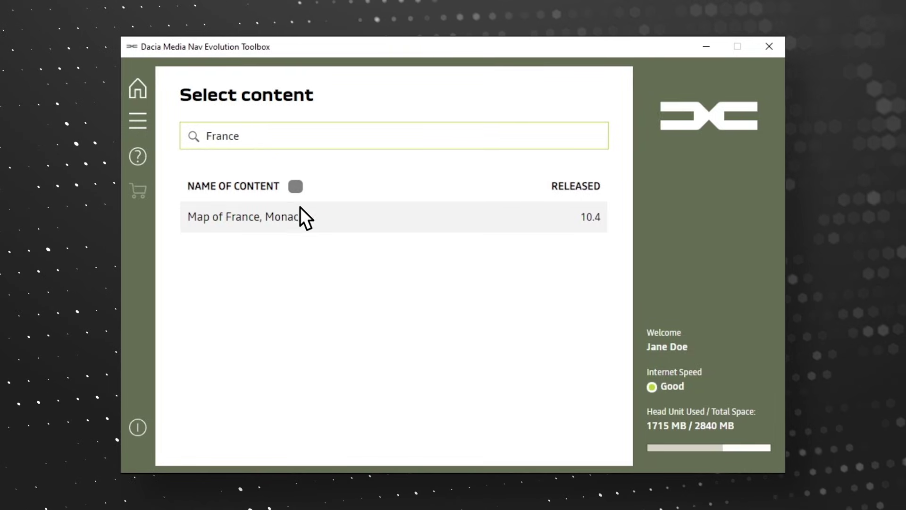
pyautogui.click(308, 223)
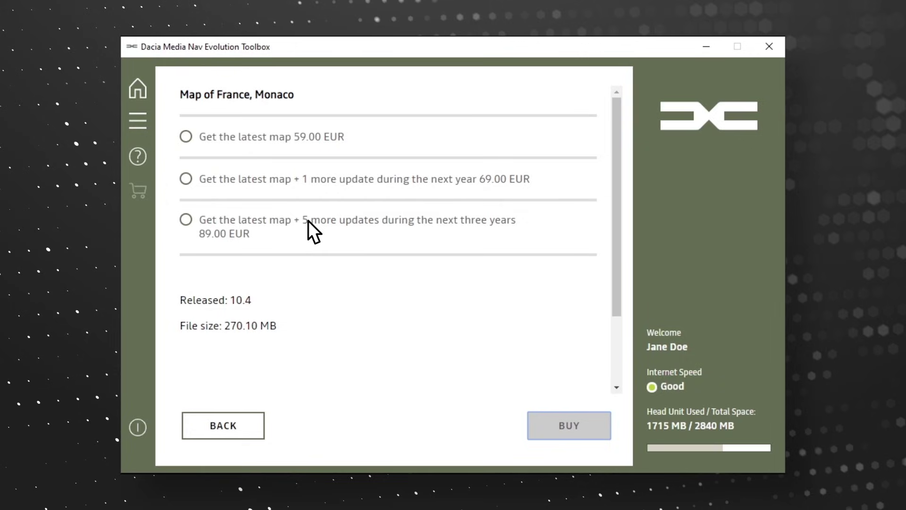
pyautogui.click(187, 137)
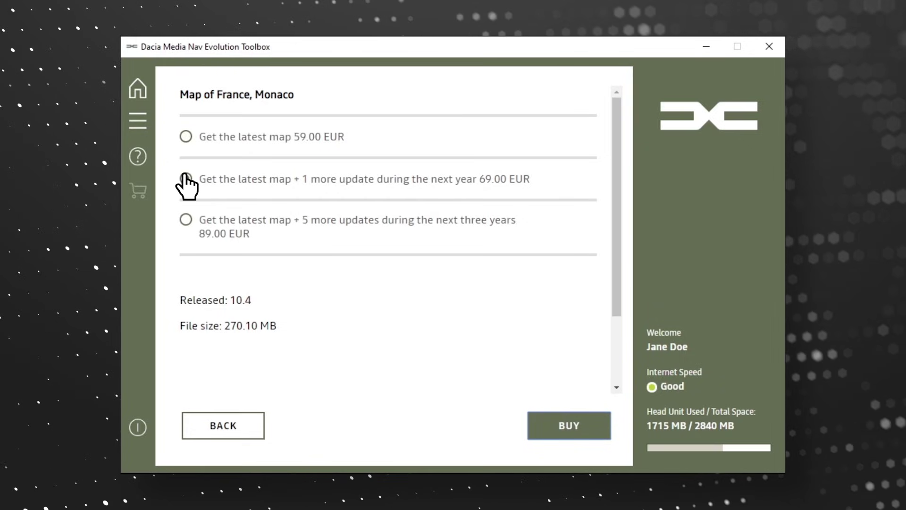
pyautogui.click(185, 219)
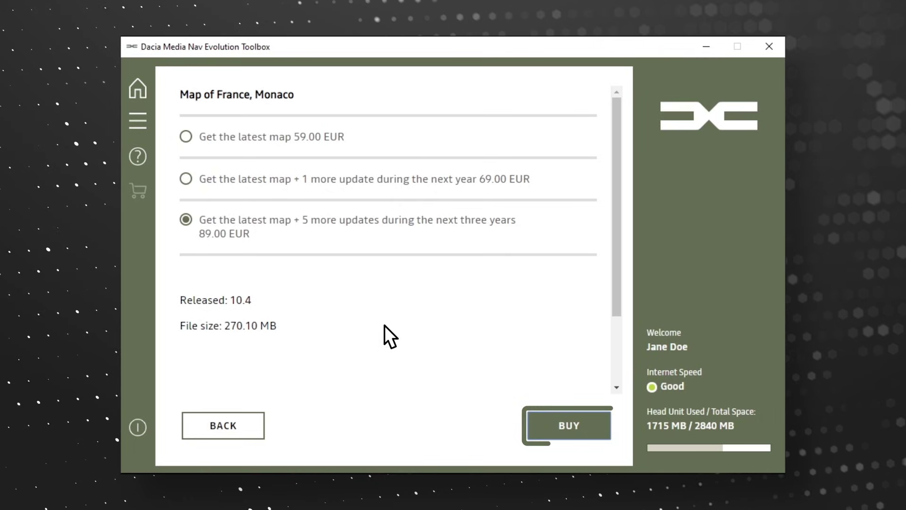
pyautogui.click(566, 425)
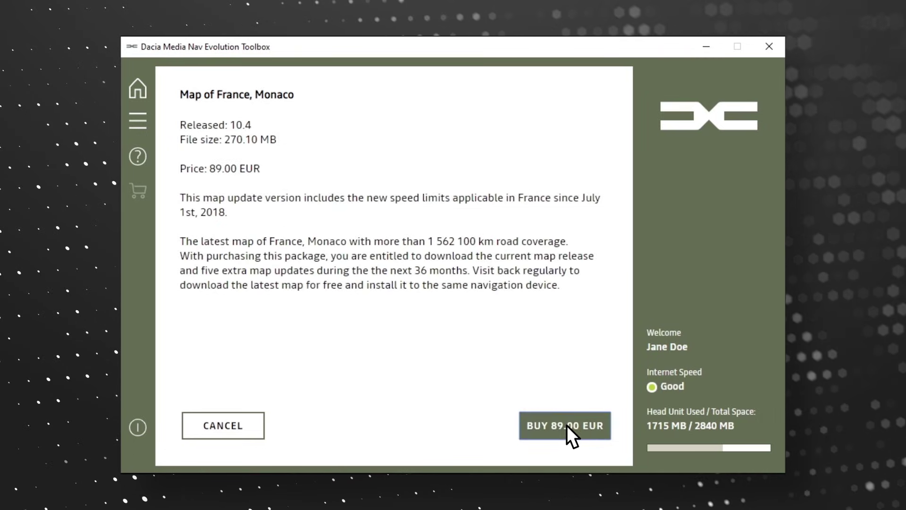
# Step: Buy the 89.00 EUR map, keep the saved invoice address, and accept both purchase terms
pyautogui.click(567, 425)
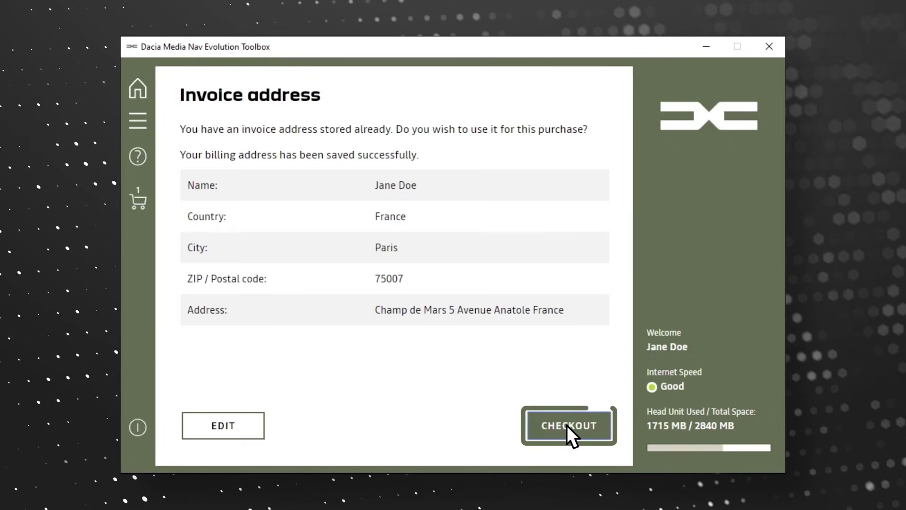
pyautogui.click(567, 425)
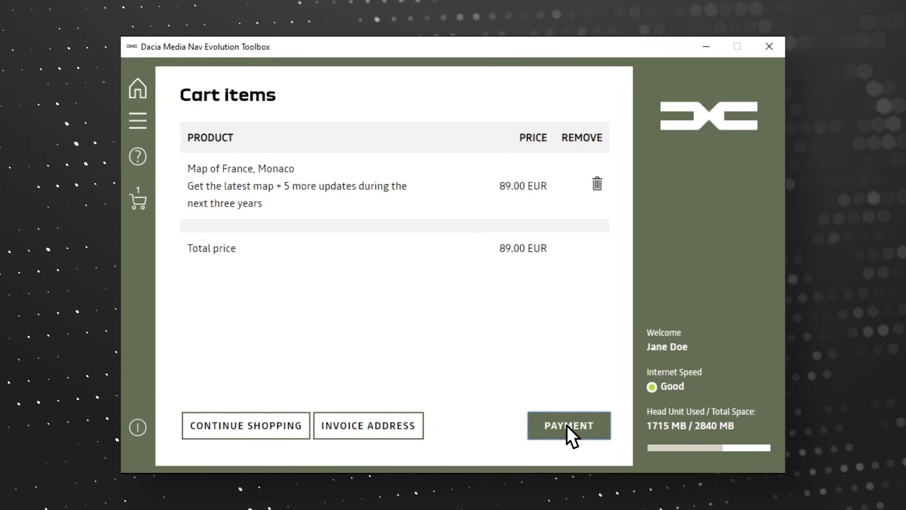
pyautogui.click(567, 425)
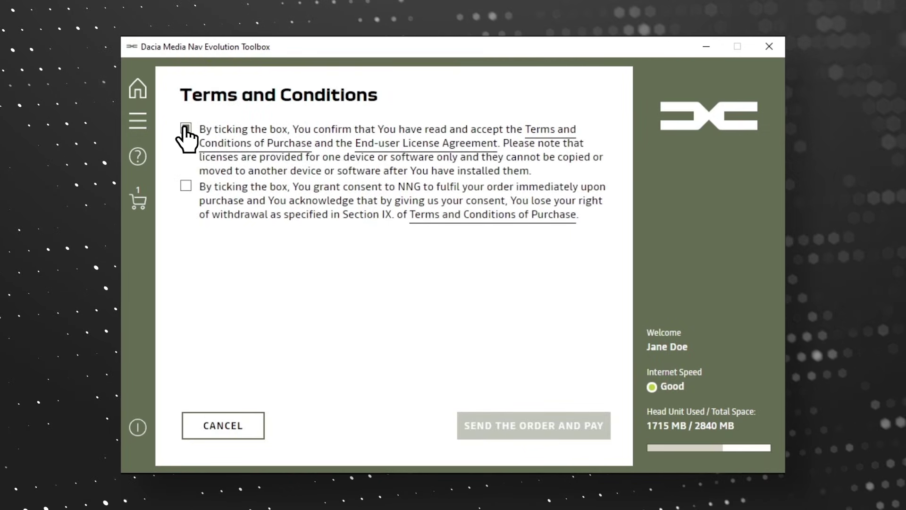
pyautogui.click(185, 128)
pyautogui.click(185, 185)
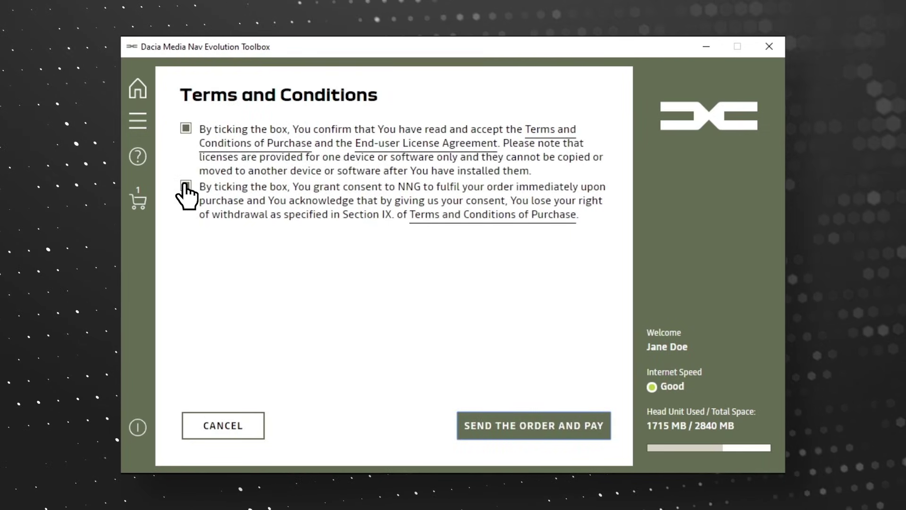
# Step: Send the order and enter the Mastercard number, cardholder's name and expiry date
pyautogui.click(493, 427)
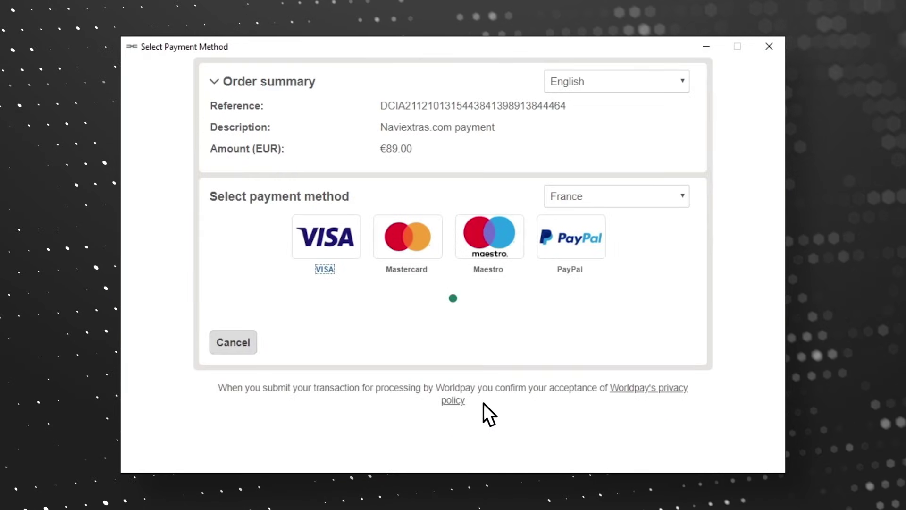
pyautogui.click(404, 236)
pyautogui.write('1234 5678 12')
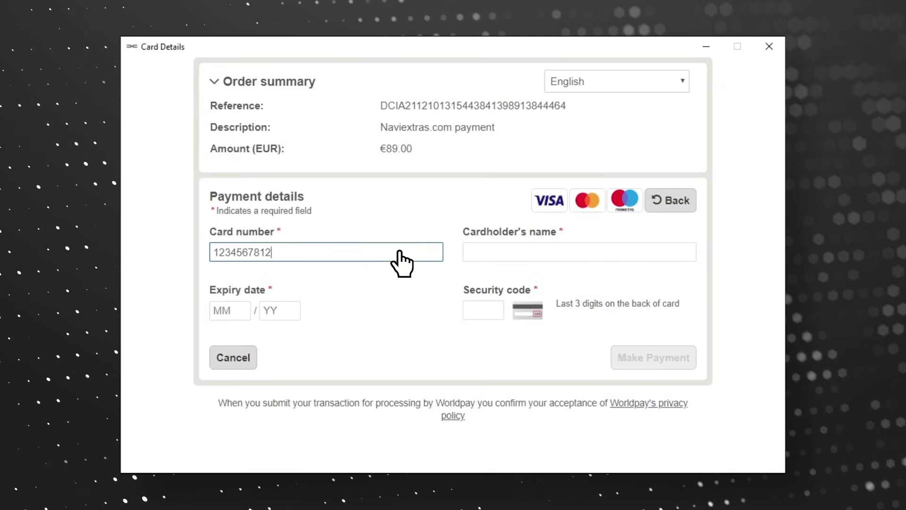
pyautogui.write('34 5678')
pyautogui.click(480, 253)
pyautogui.write('Jane Doe')
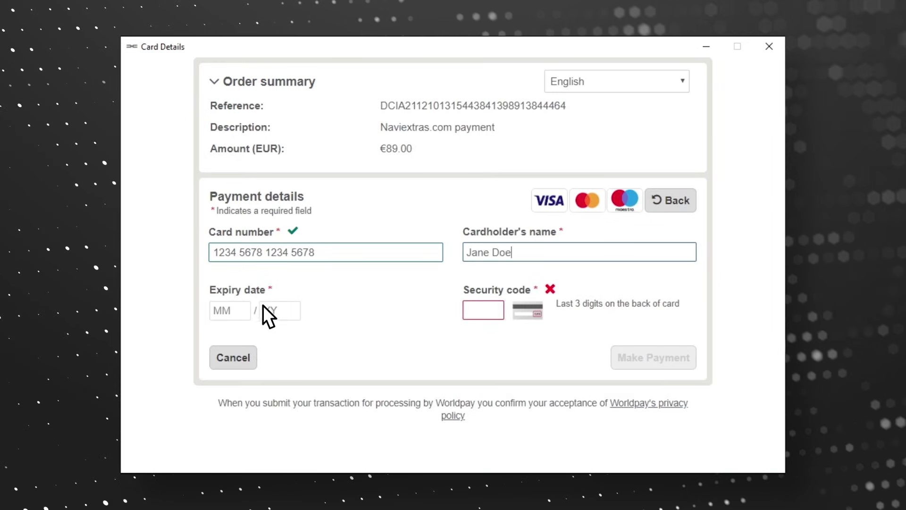
pyautogui.click(237, 314)
pyautogui.write('02/24')
pyautogui.click(492, 310)
# Step: Enter the card security code and complete the 89.00 EUR payment
pyautogui.write('123')
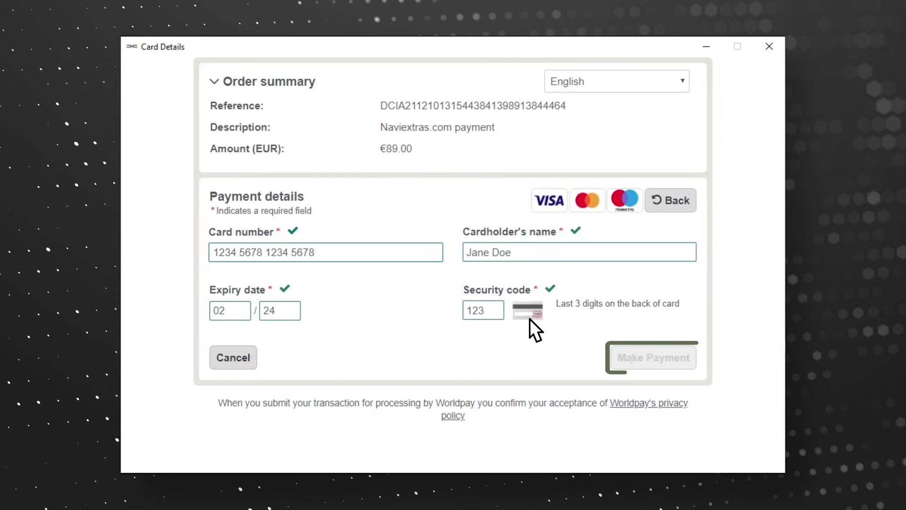
pyautogui.click(651, 360)
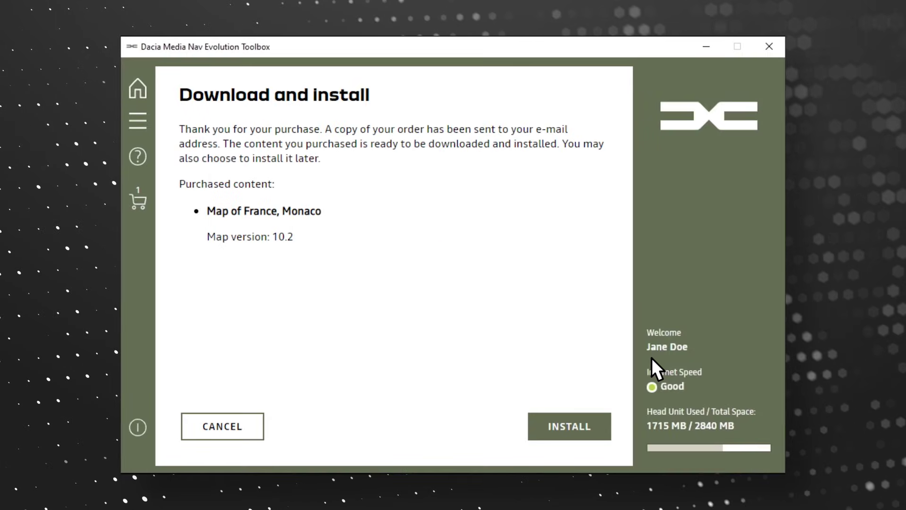